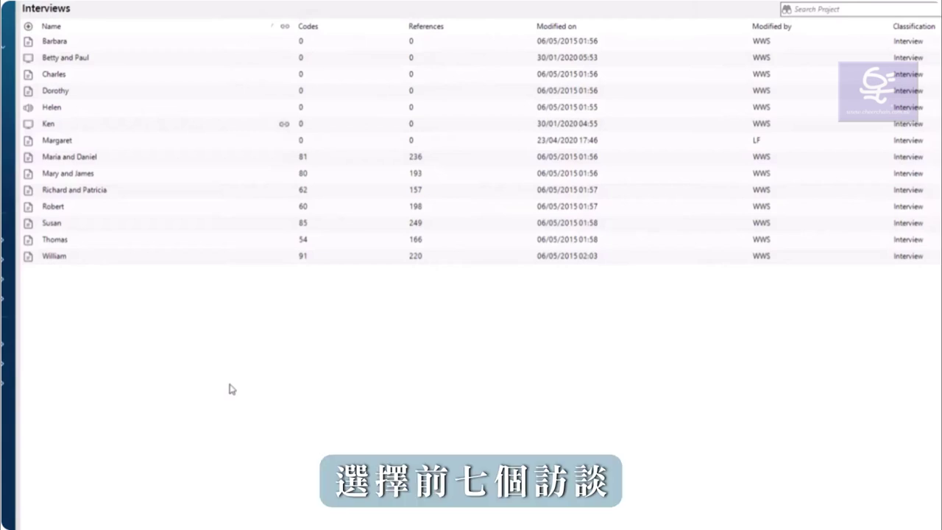
Step: Select the first seven interviews and start autocoding them from existing coding patterns
left_click(281, 140)
left_click(278, 45, "shift")
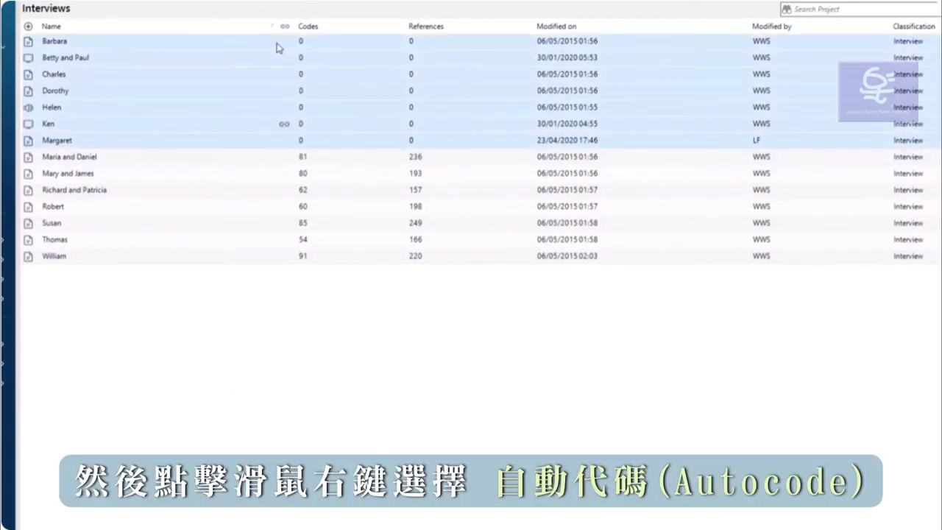
right_click(278, 47)
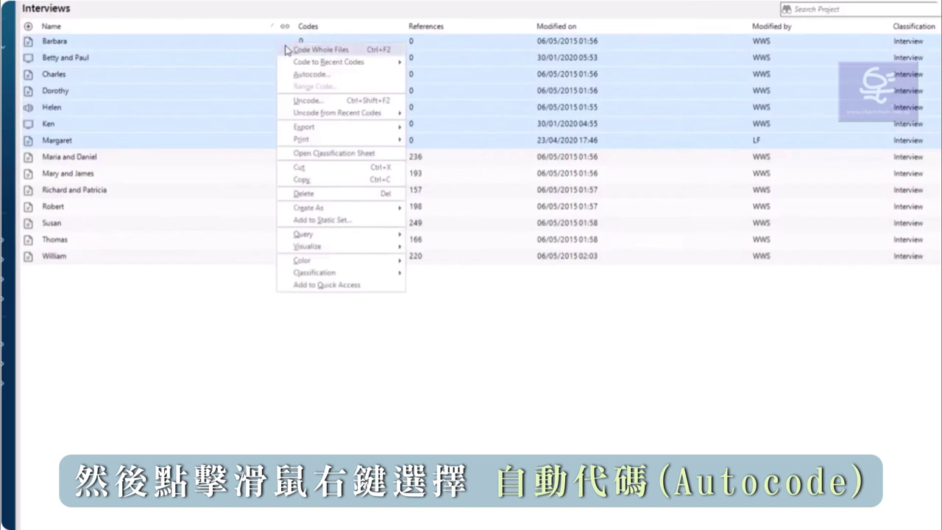
left_click(325, 75)
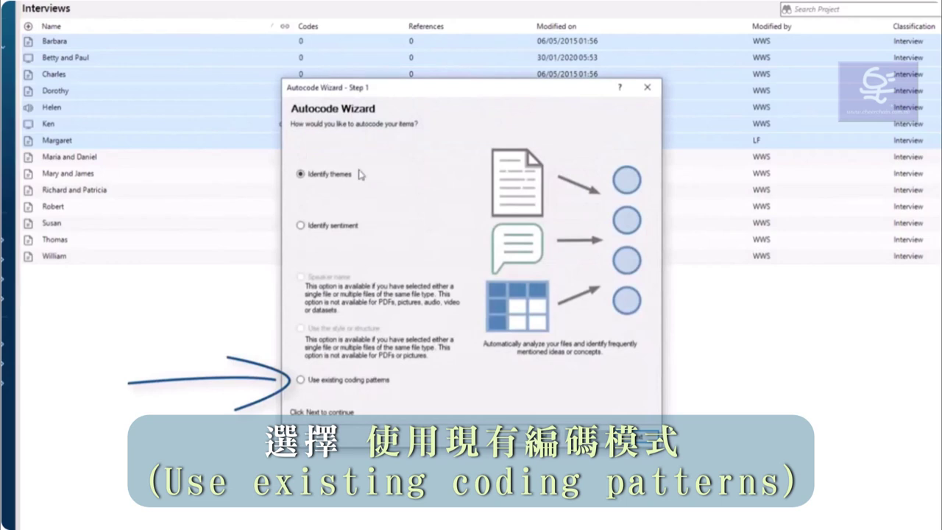
left_click(377, 384)
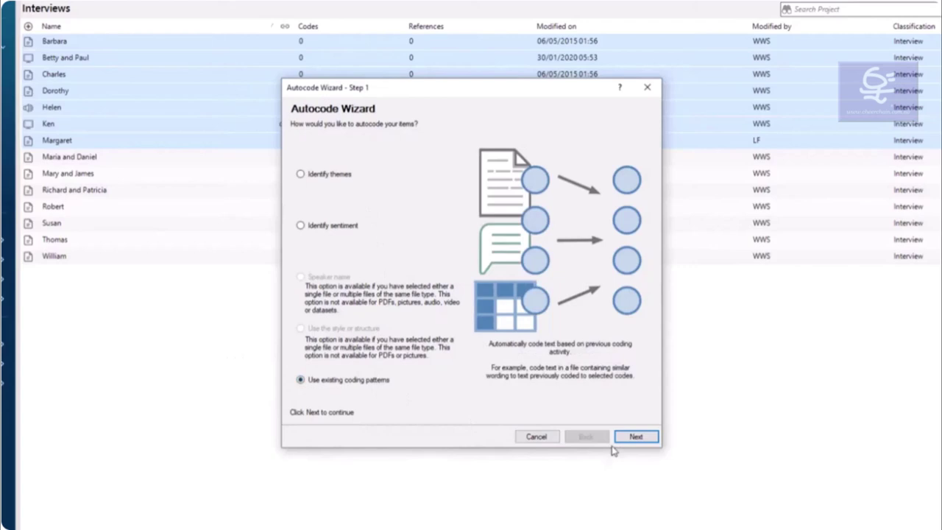
Step: Choose all codes in the Codes folder as autocoding targets, without automatic subfolder selection
left_click(627, 438)
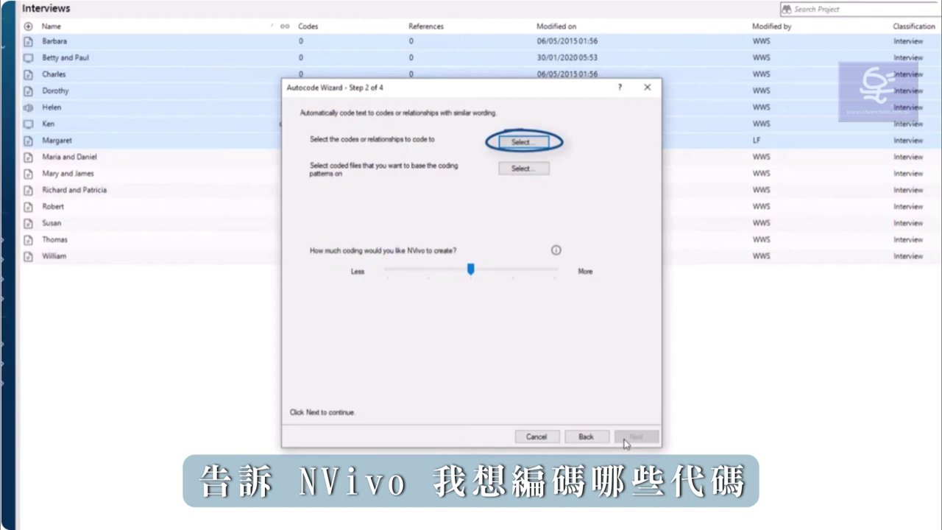
left_click(544, 143)
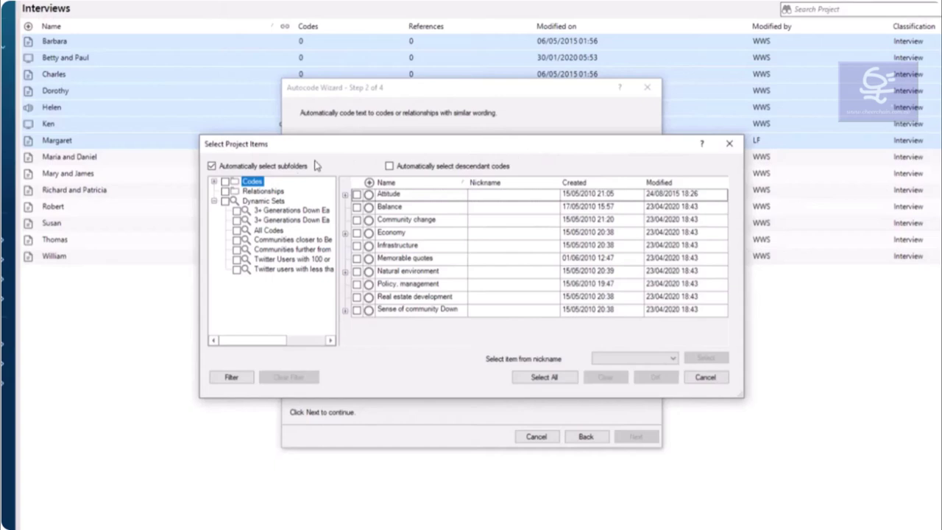
left_click(269, 166)
left_click(224, 181)
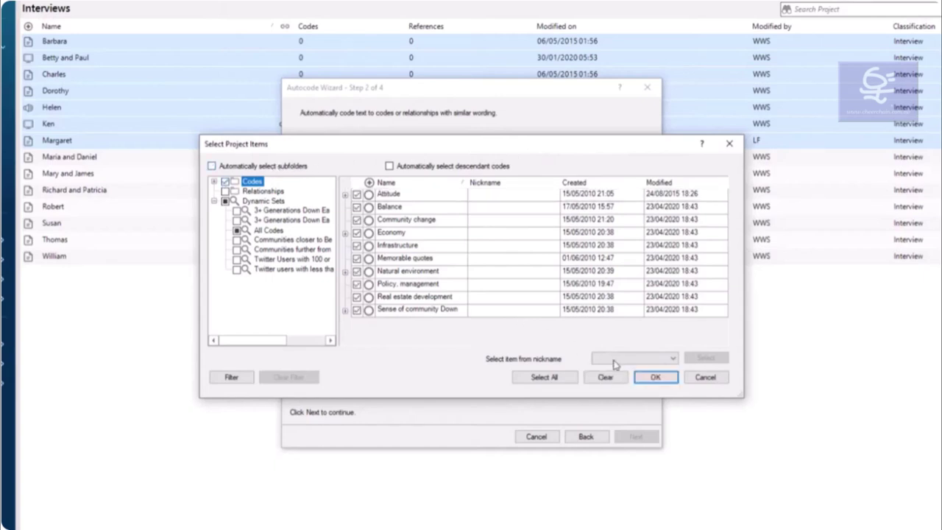
left_click(654, 378)
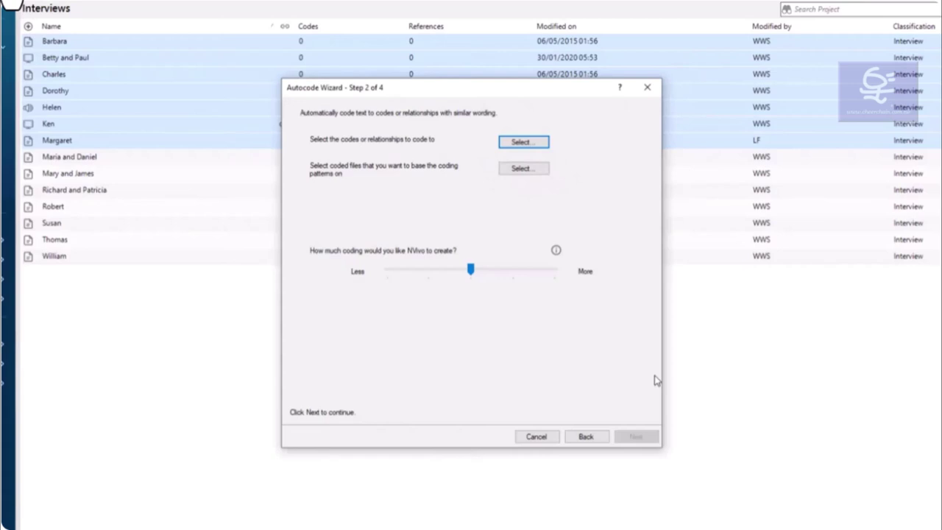
Step: Choose the seven already-coded files in Files > Interviews as the pattern basis
left_click(540, 170)
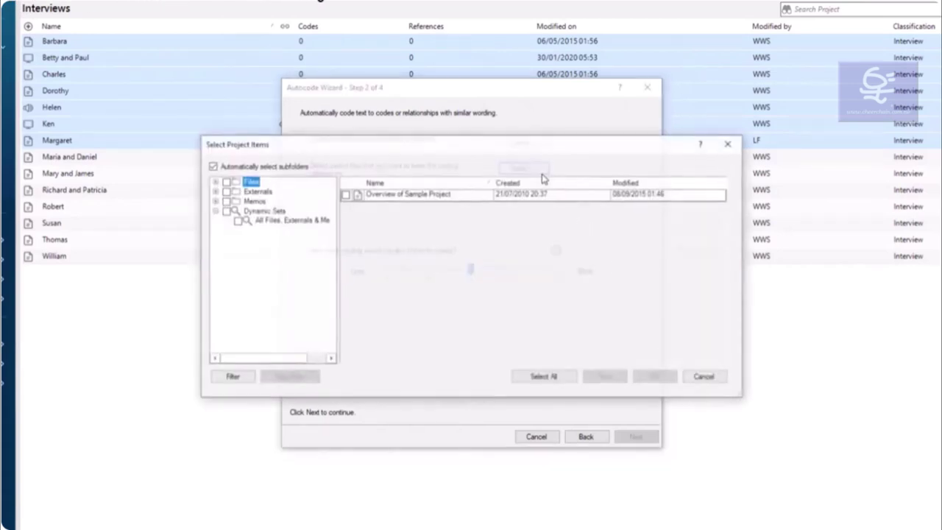
left_click(214, 180)
left_click(267, 212)
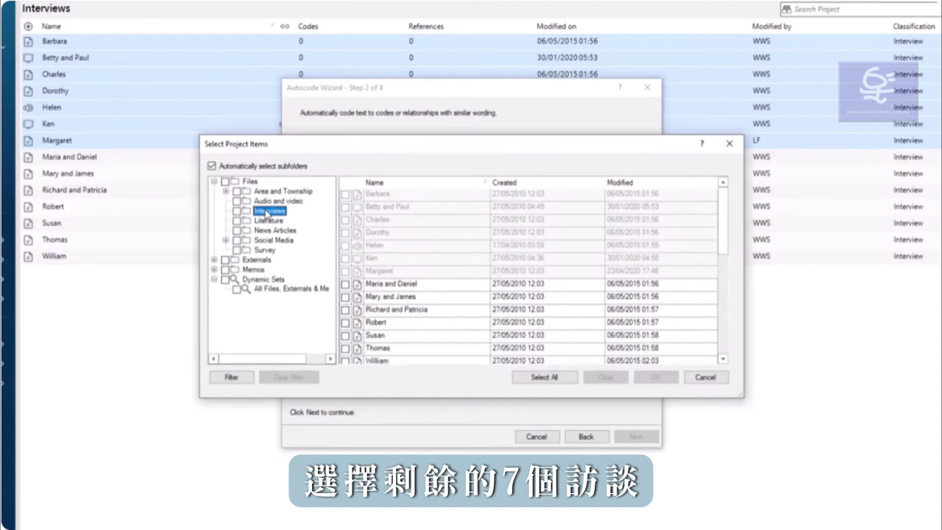
left_click(236, 210)
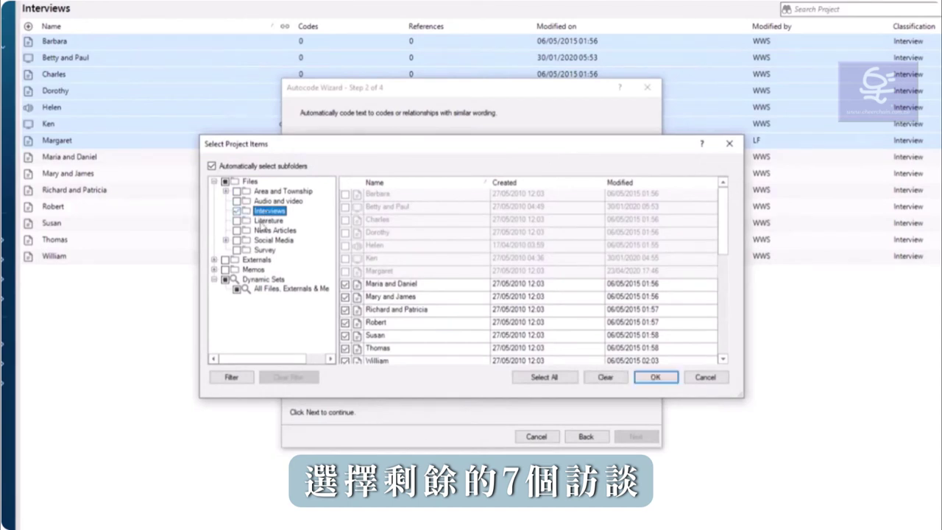
left_click(646, 376)
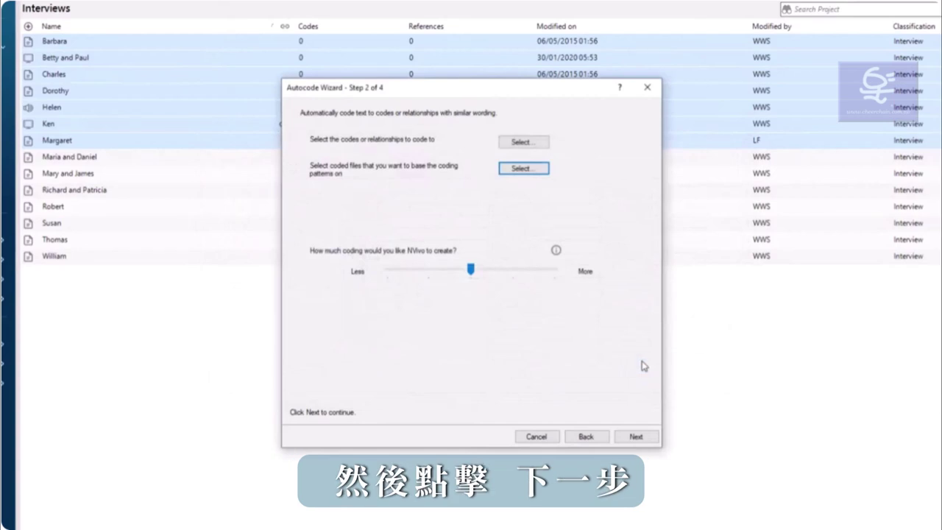
Step: Inspect Infrastructure's search terms under the codes with no issues detected
left_click(644, 439)
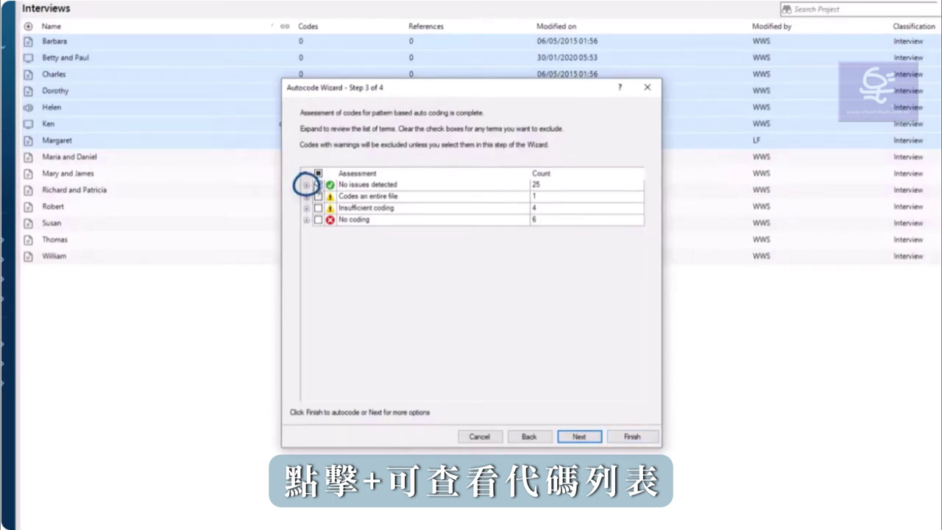
left_click(307, 186)
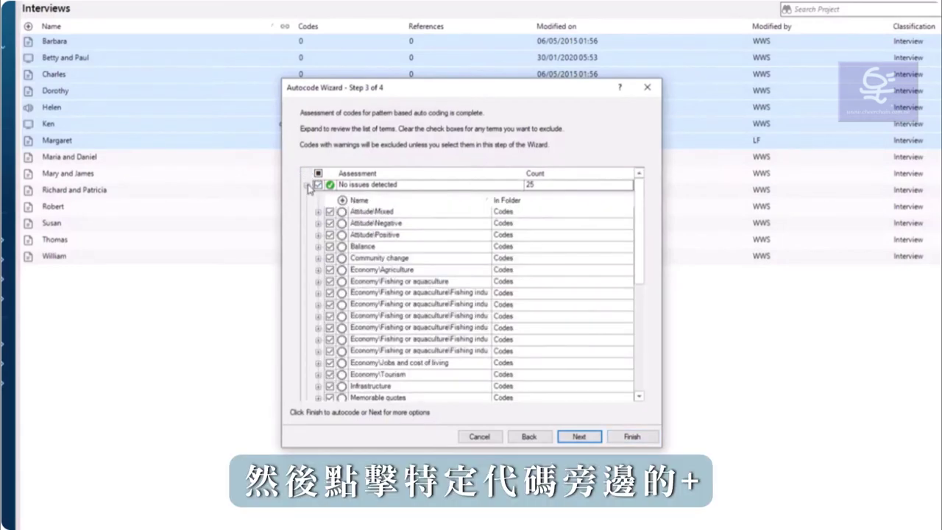
left_click(318, 386)
scroll(318, 393, "down", 1)
scroll(317, 394, "down", 4)
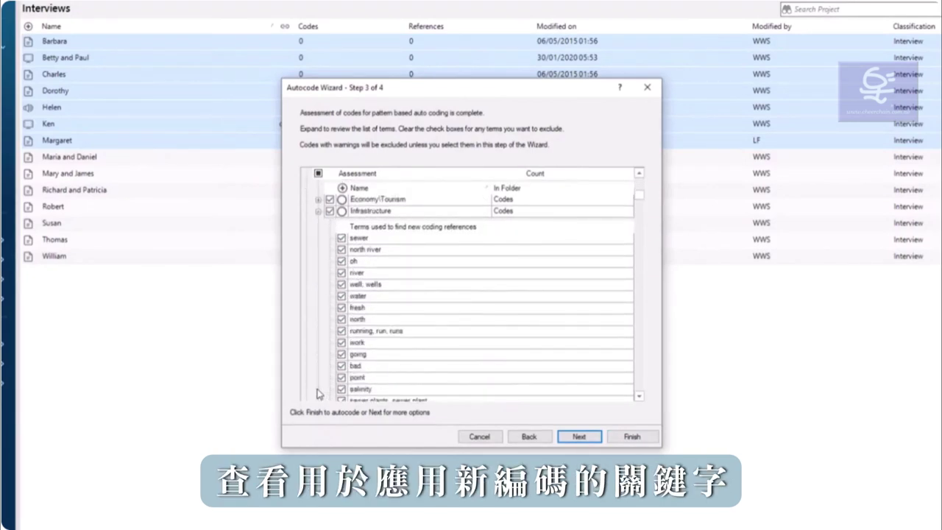
scroll(318, 393, "down", 1)
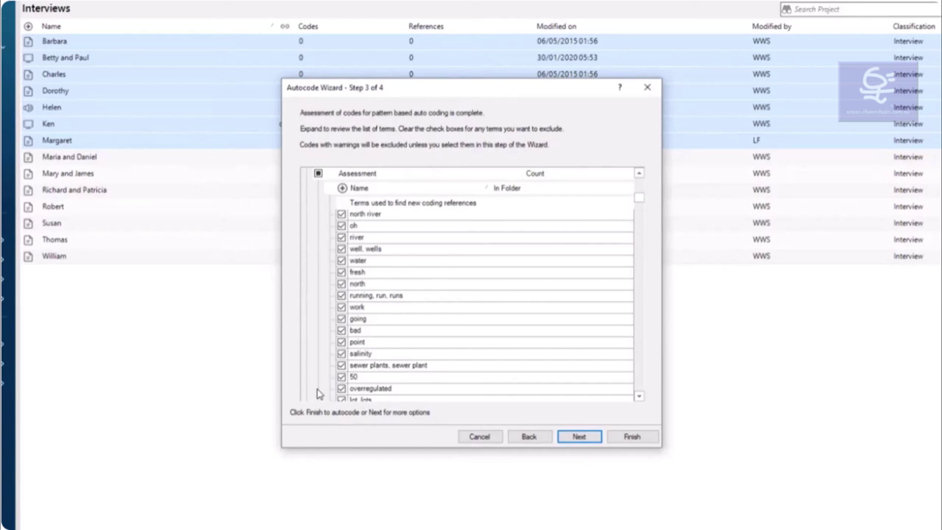
left_click_drag(640, 193, 640, 178)
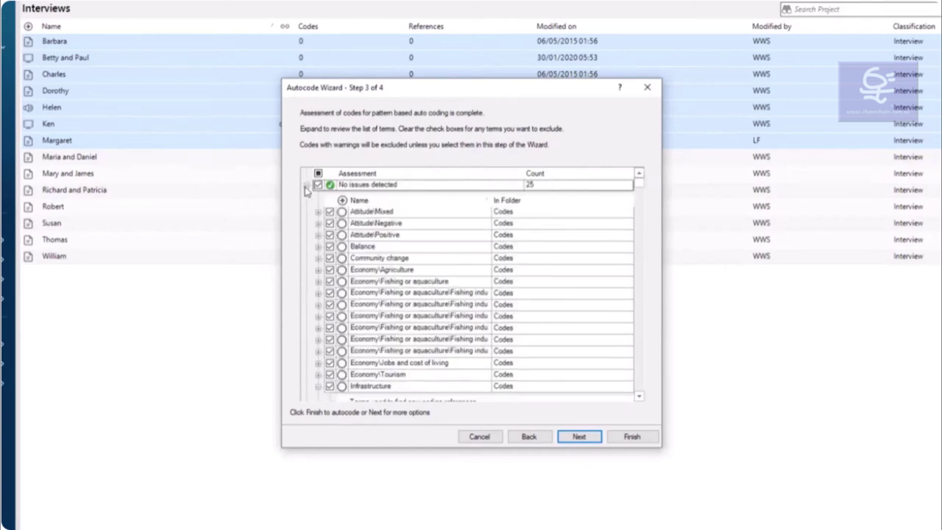
Step: Review the four codes with insufficient coding, then advance to the final step
left_click(306, 186)
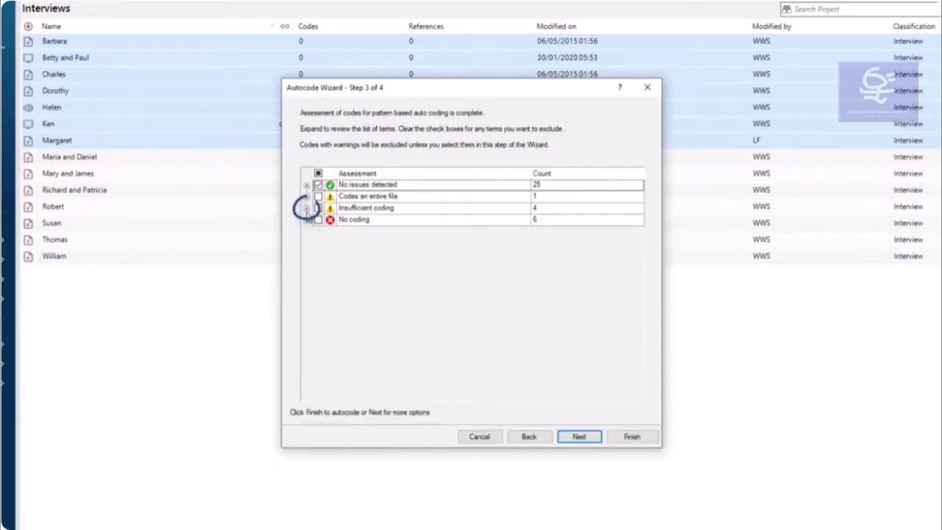
left_click(306, 208)
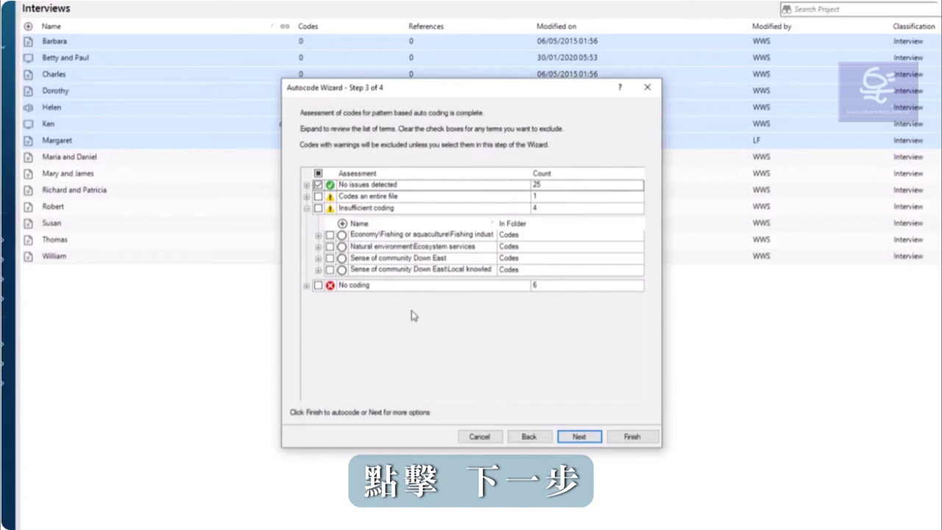
left_click(600, 437)
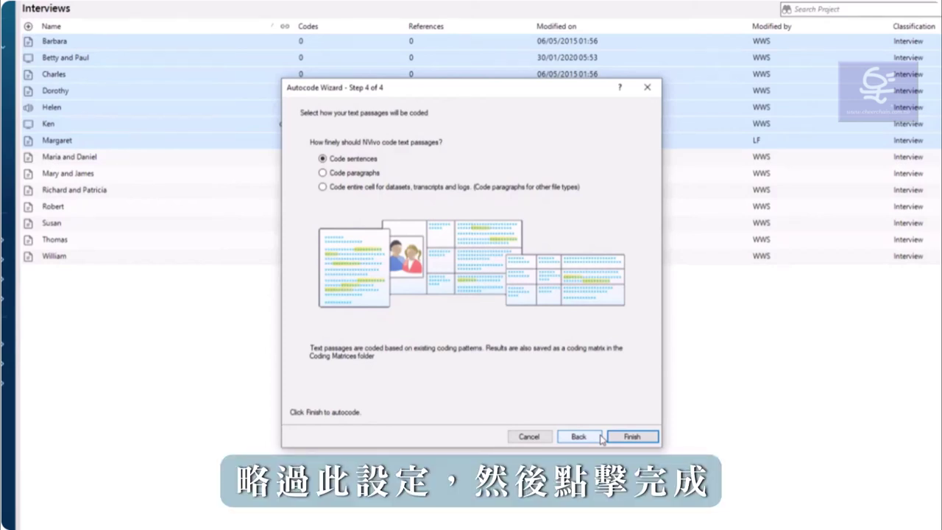
Step: Finish the Autocode Wizard to run autocoding on the seven interviews
left_click(631, 437)
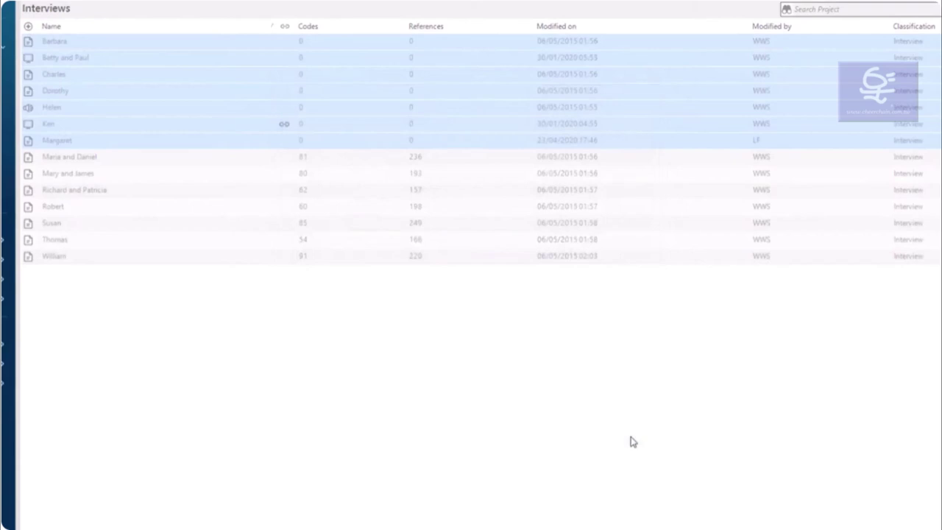